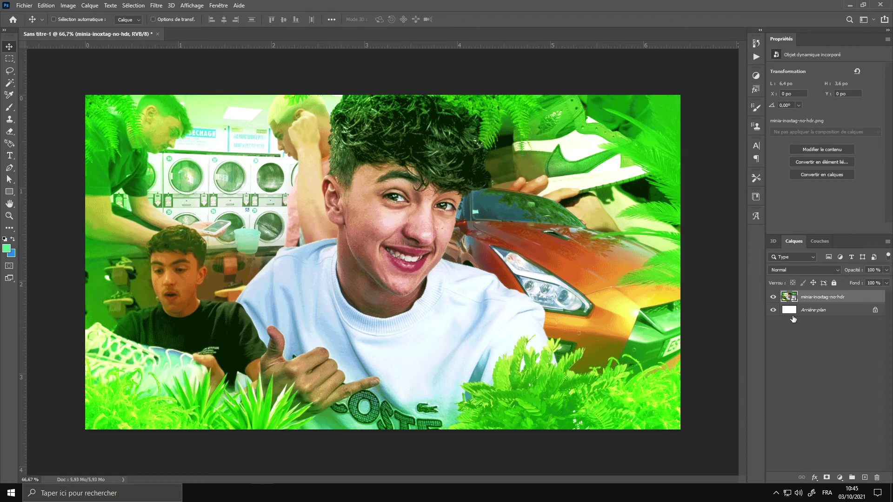
Add a Vibrance adjustment layer above the minia-inoxtag-no-hdr image and set its saturation to +3.
{"action": "left_click", "coordinate": [834, 310]}
{"action": "left_click", "coordinate": [828, 301]}
{"action": "left_click", "coordinate": [840, 477]}
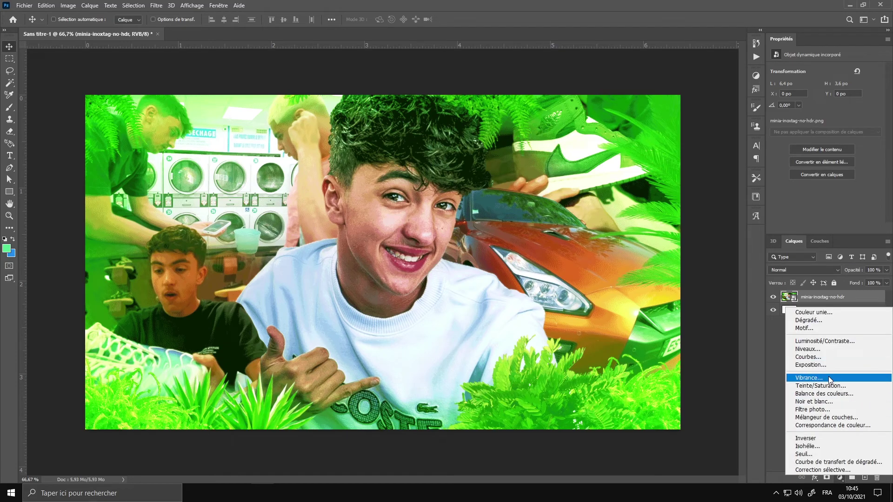
{"action": "left_click", "coordinate": [829, 377]}
{"action": "mouse_move", "coordinate": [827, 98]}
{"action": "left_mouse_down"}
{"action": "mouse_move", "coordinate": [847, 100]}
{"action": "mouse_move", "coordinate": [826, 96]}
{"action": "left_mouse_up"}
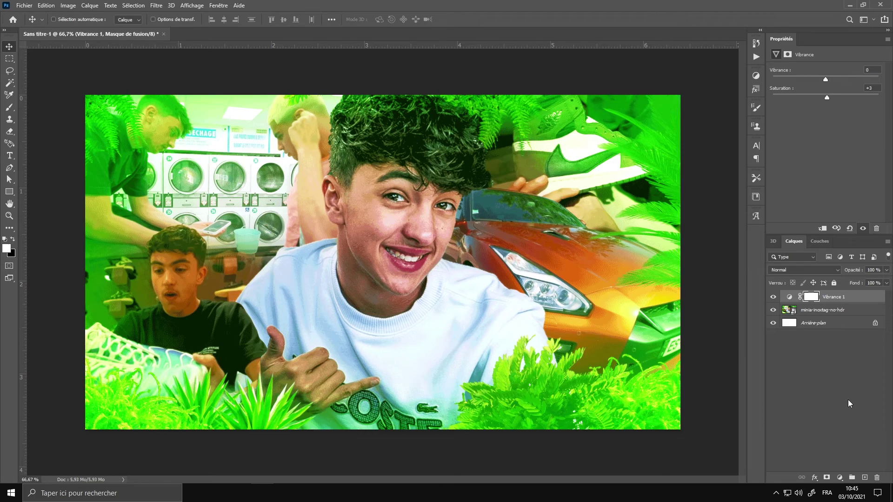
Stamp the visible layers into a new merged layer and hide the Vibrance and minia-inoxtag-no-hdr layers.
{"action": "left_click", "coordinate": [851, 316], "text": "shift"}
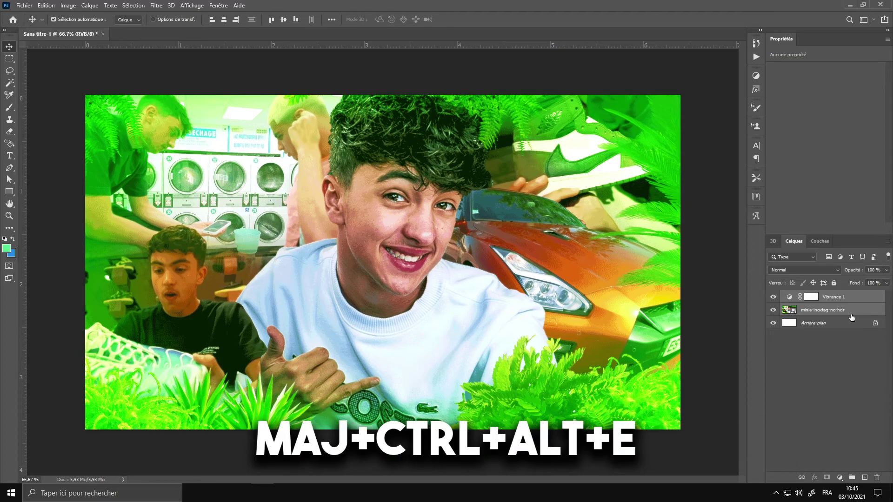
{"action": "key", "text": "ctrl+shift+alt+e"}
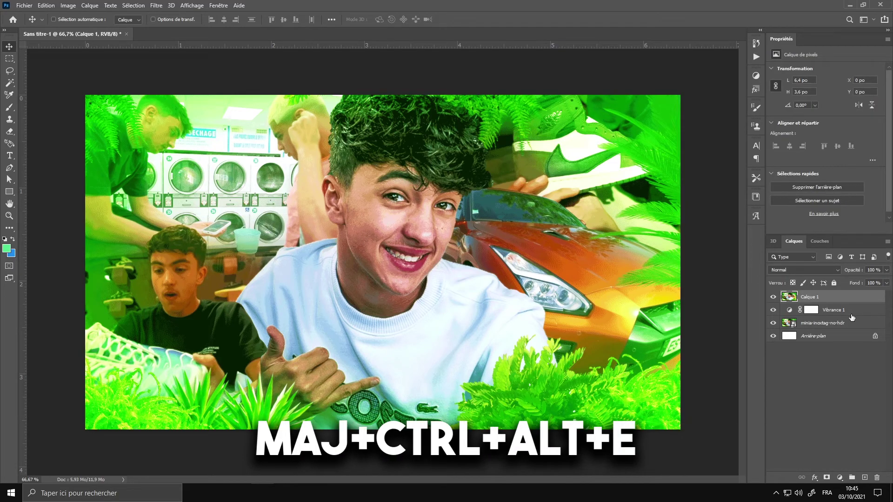
{"action": "left_click", "coordinate": [773, 310]}
{"action": "left_click", "coordinate": [773, 322]}
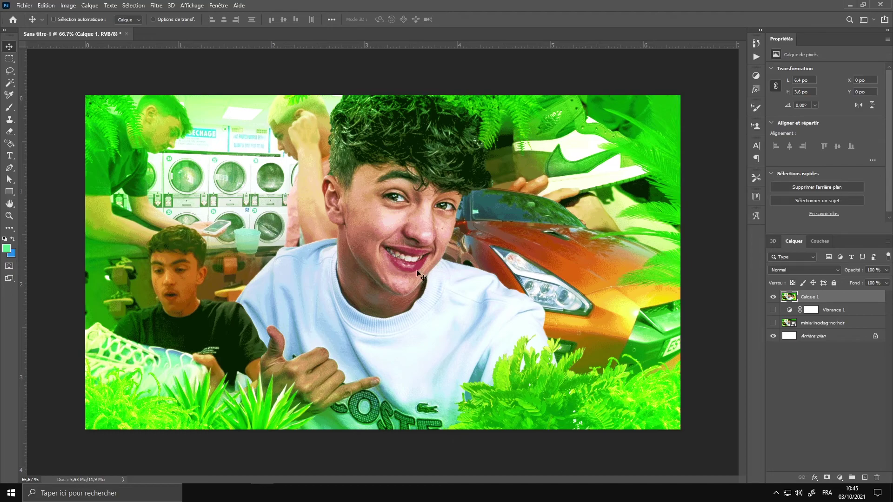
Open the Camera Raw filter on the merged layer and set temperature -6, tint -25, exposure -0.10 and contrast +7.
{"action": "left_click", "coordinate": [150, 4]}
{"action": "left_click", "coordinate": [158, 5]}
{"action": "left_click", "coordinate": [160, 6]}
{"action": "left_click", "coordinate": [181, 76]}
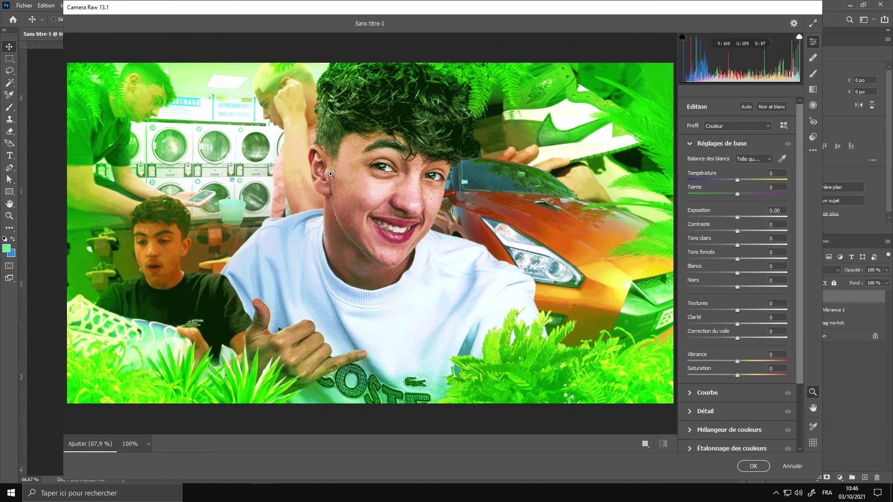
{"action": "scroll", "coordinate": [738, 392], "scroll_direction": "down", "scroll_amount": 4}
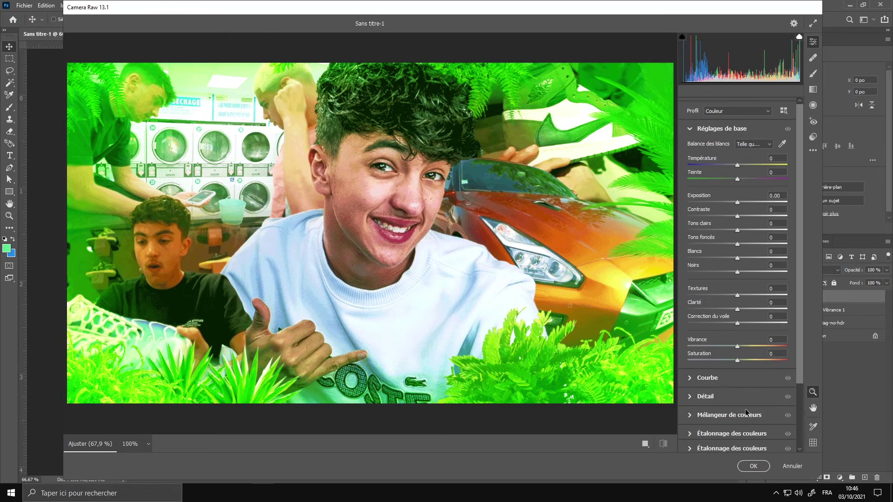
{"action": "scroll", "coordinate": [731, 397], "scroll_direction": "up", "scroll_amount": 4}
{"action": "left_click_drag", "start_coordinate": [738, 179], "coordinate": [737, 217]}
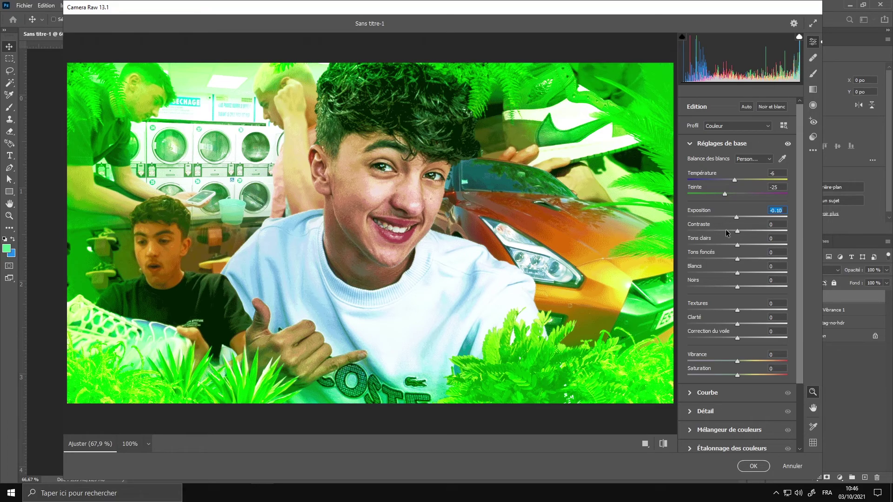
{"action": "mouse_move", "coordinate": [737, 231]}
{"action": "left_mouse_down"}
{"action": "mouse_move", "coordinate": [705, 230]}
{"action": "mouse_move", "coordinate": [757, 231]}
{"action": "mouse_move", "coordinate": [741, 233]}
{"action": "left_mouse_up"}
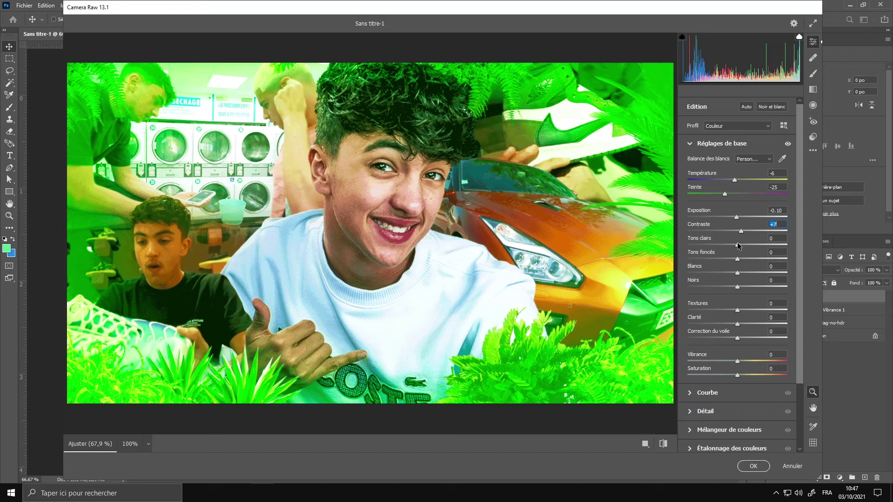
Set highlights to -46, shadows to -33, whites to +31 and blacks to -6 in the basic adjustments.
{"action": "left_click_drag", "start_coordinate": [734, 242], "coordinate": [706, 245]}
{"action": "left_click_drag", "start_coordinate": [757, 253], "coordinate": [769, 268]}
{"action": "left_click_drag", "start_coordinate": [709, 268], "coordinate": [734, 282]}
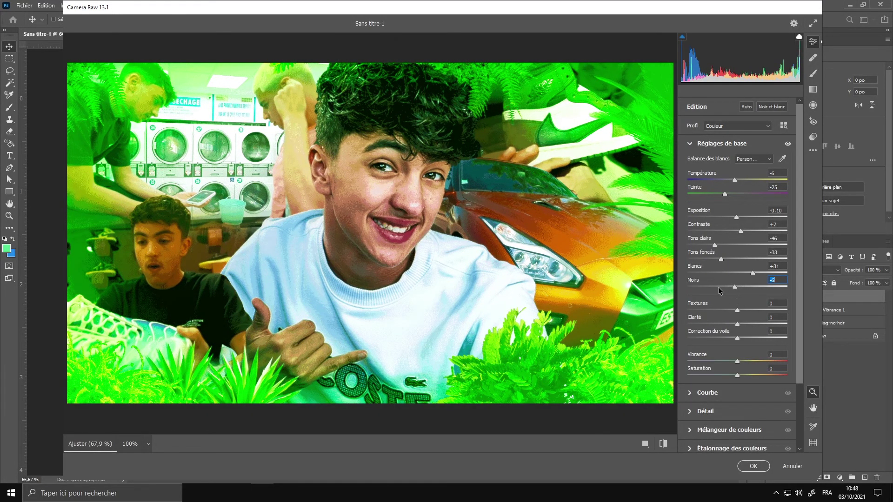
Set texture to +17, clarity to +43 and dehaze to +6 in the basic adjustments.
{"action": "scroll", "coordinate": [713, 312], "scroll_direction": "down", "scroll_amount": 3}
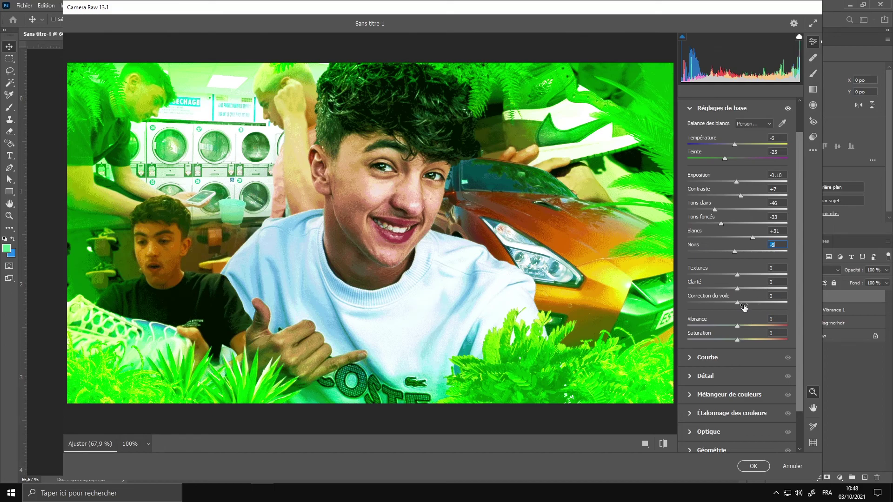
{"action": "left_click", "coordinate": [737, 276]}
{"action": "mouse_move", "coordinate": [743, 277]}
{"action": "left_mouse_down"}
{"action": "mouse_move", "coordinate": [803, 284]}
{"action": "mouse_move", "coordinate": [752, 273]}
{"action": "left_mouse_up"}
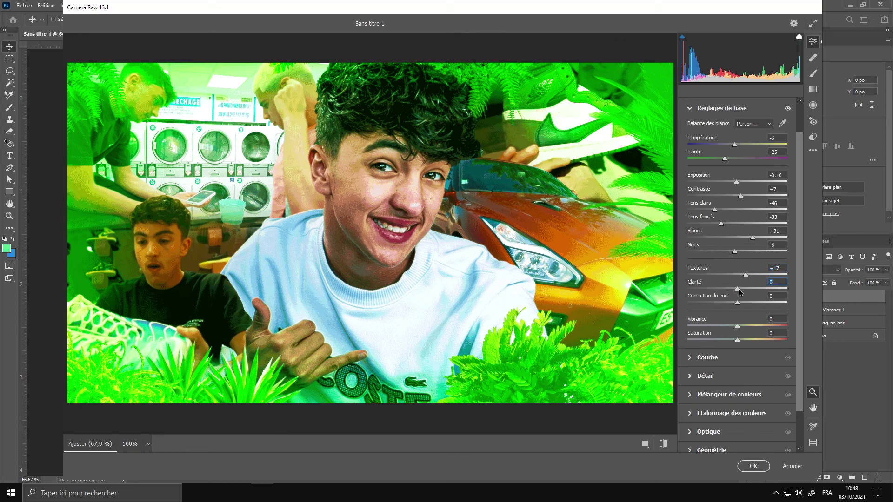
{"action": "left_click_drag", "start_coordinate": [739, 292], "coordinate": [805, 291]}
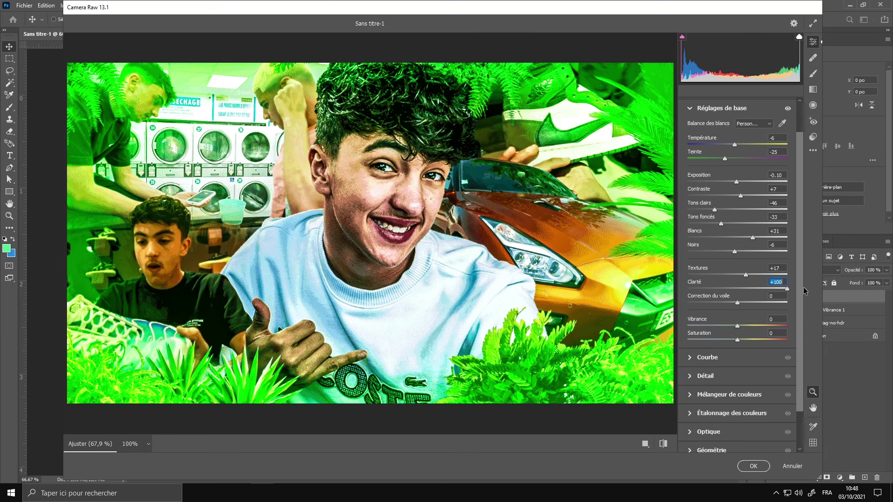
{"action": "left_click_drag", "start_coordinate": [802, 290], "coordinate": [762, 290]}
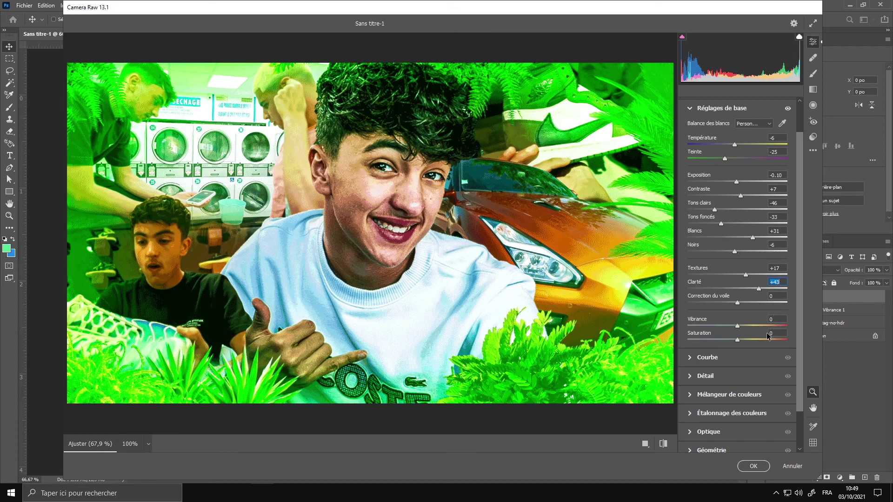
{"action": "mouse_move", "coordinate": [738, 302]}
{"action": "left_mouse_down"}
{"action": "mouse_move", "coordinate": [693, 305]}
{"action": "mouse_move", "coordinate": [781, 303]}
{"action": "mouse_move", "coordinate": [741, 306]}
{"action": "left_mouse_up"}
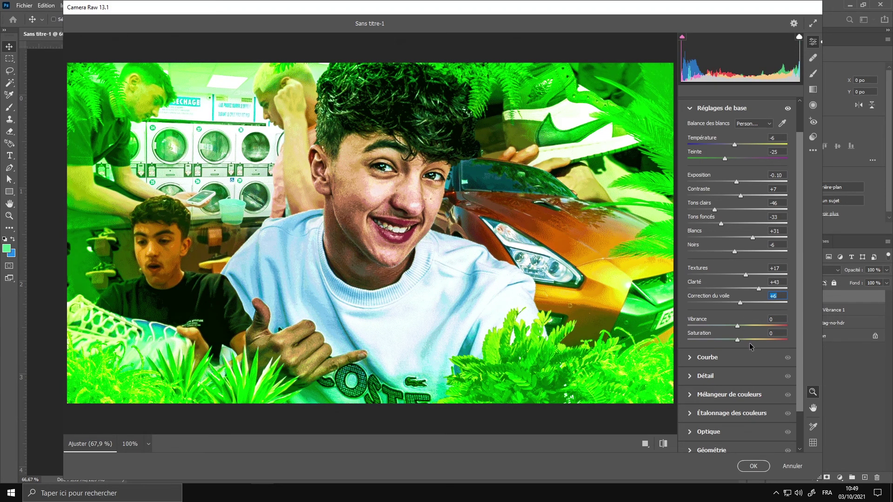
Set vibrance to +5 and saturation to +17, leaving the tone curve untouched.
{"action": "left_click_drag", "start_coordinate": [764, 326], "coordinate": [747, 342]}
{"action": "scroll", "coordinate": [753, 365], "scroll_direction": "down", "scroll_amount": 2}
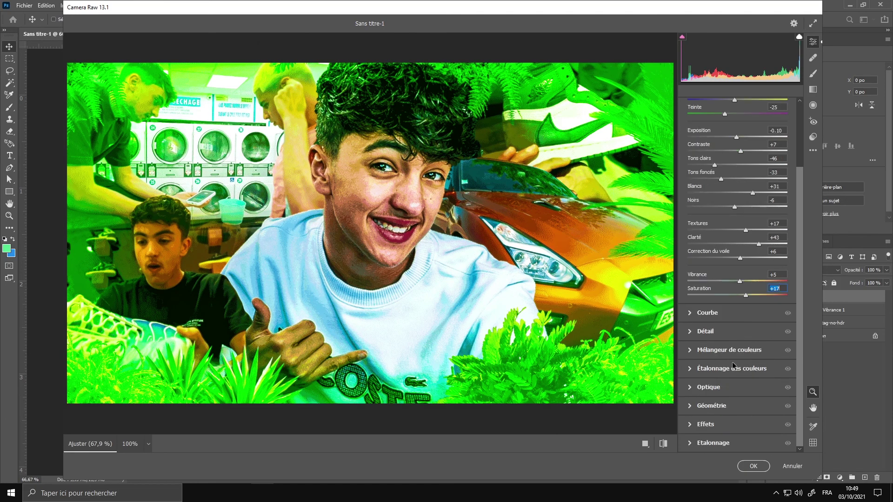
{"action": "left_click", "coordinate": [692, 313]}
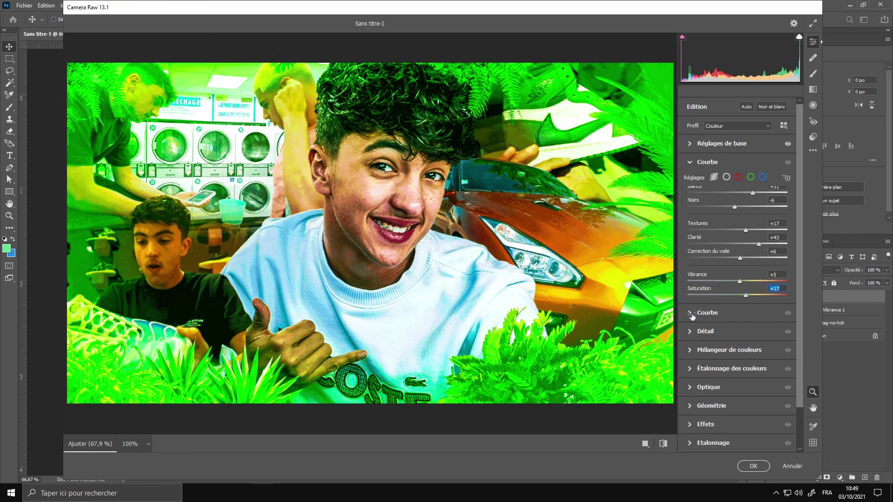
{"action": "left_click", "coordinate": [693, 164]}
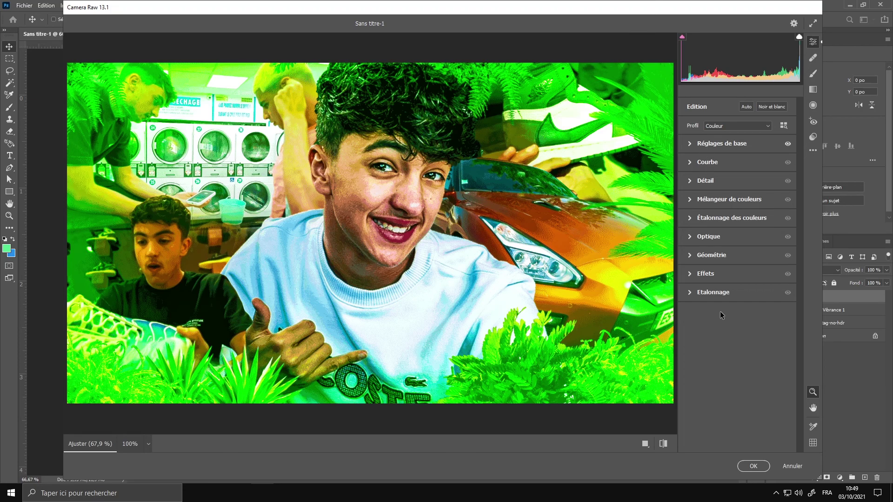
Keep sharpening at 0 in the detail settings, set noise reduction to 45 and apply moderate colour noise reduction.
{"action": "left_click", "coordinate": [690, 184]}
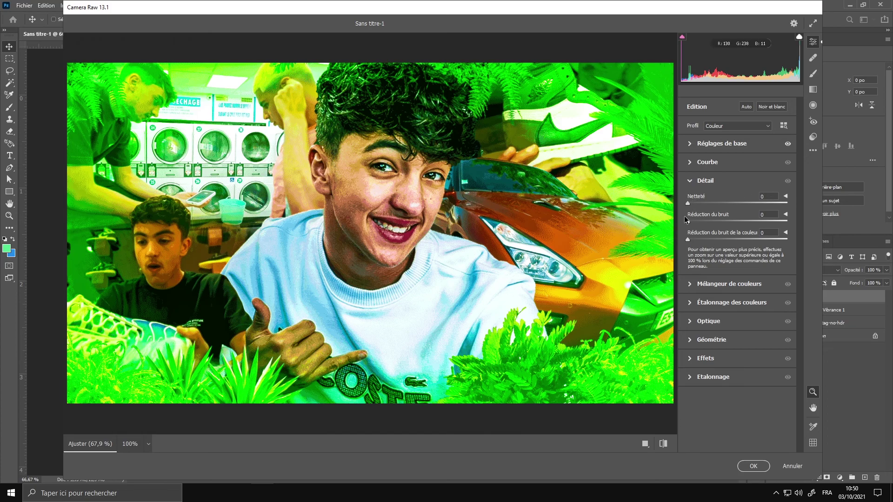
{"action": "left_click_drag", "start_coordinate": [688, 205], "coordinate": [714, 207]}
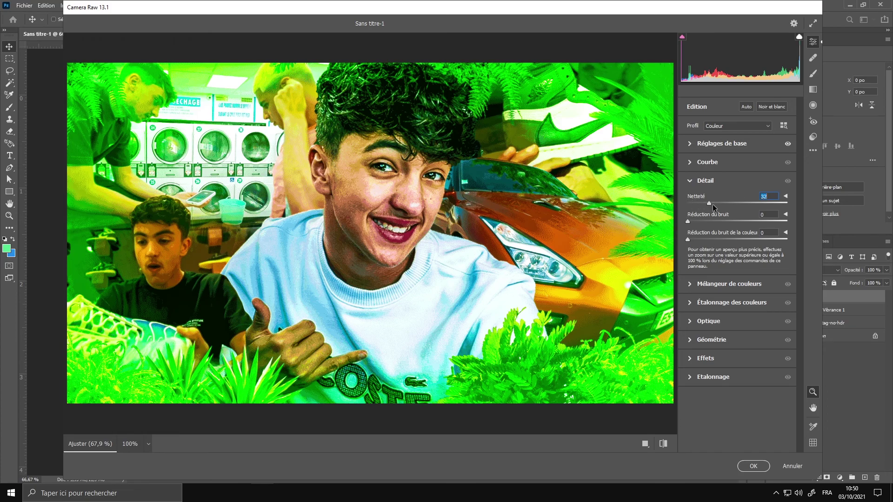
{"action": "double_click", "coordinate": [736, 205]}
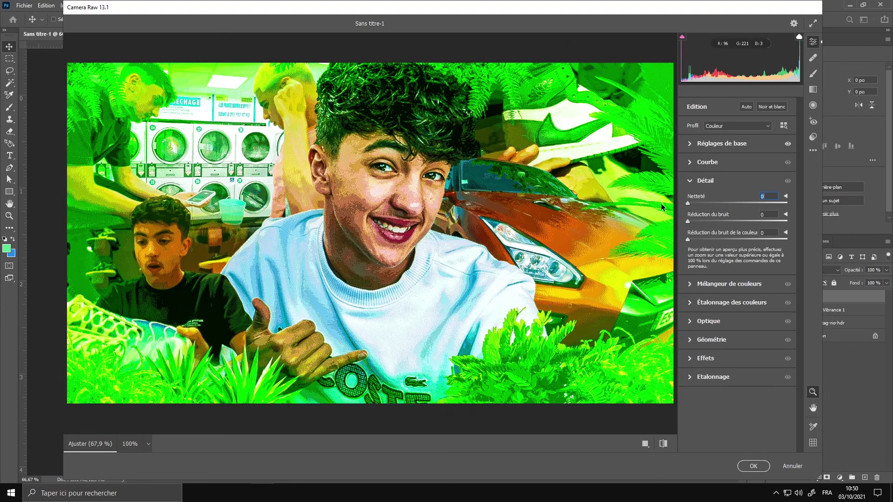
{"action": "left_click_drag", "start_coordinate": [687, 221], "coordinate": [730, 227]}
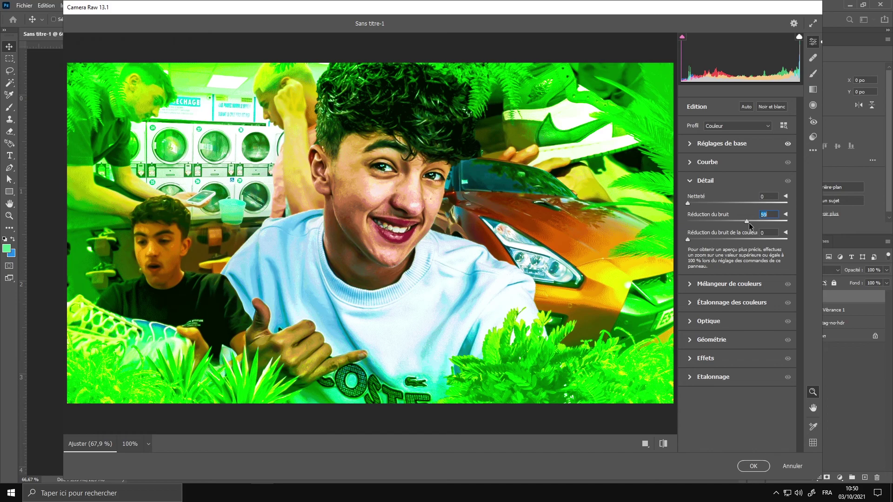
{"action": "left_click_drag", "start_coordinate": [749, 222], "coordinate": [734, 224]}
{"action": "left_click_drag", "start_coordinate": [687, 239], "coordinate": [734, 239]}
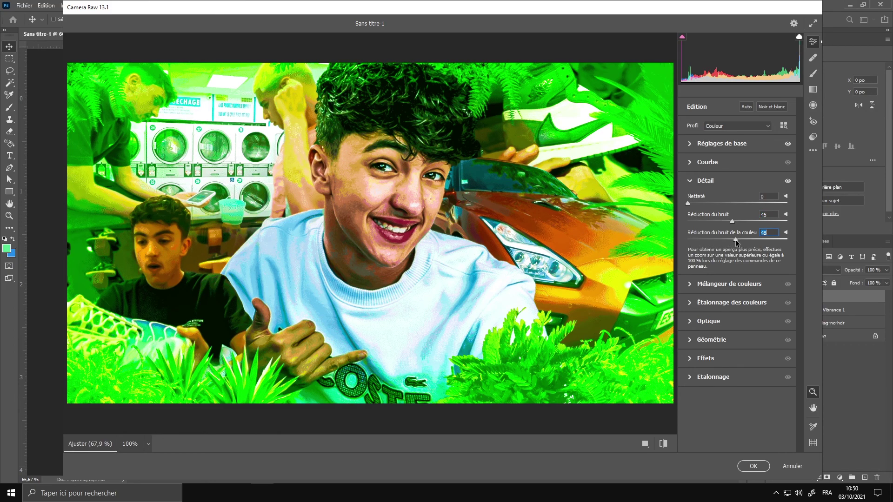
{"action": "left_click_drag", "start_coordinate": [730, 239], "coordinate": [728, 239]}
Examine the colour mixer's hue, saturation and luminance controls for each colour range.
{"action": "left_click", "coordinate": [692, 284]}
{"action": "scroll", "coordinate": [719, 298], "scroll_direction": "up", "scroll_amount": 1}
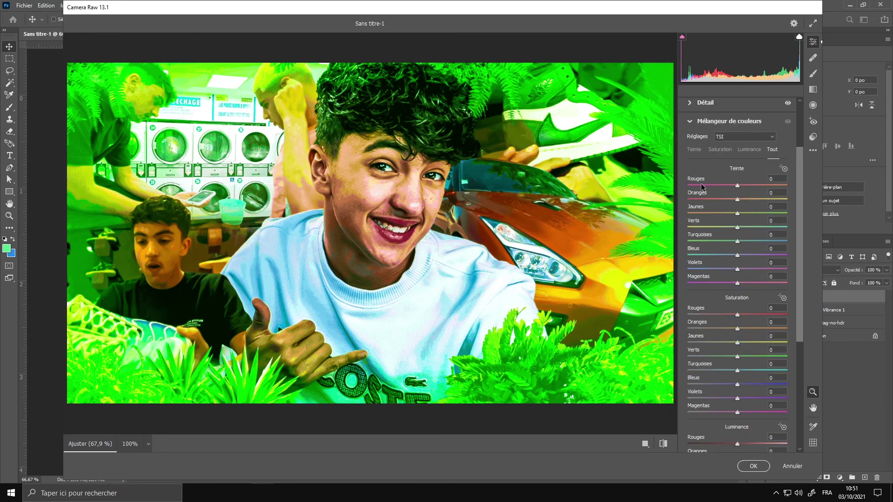
{"action": "scroll", "coordinate": [720, 274], "scroll_direction": "down", "scroll_amount": 4}
{"action": "scroll", "coordinate": [720, 274], "scroll_direction": "up", "scroll_amount": 3}
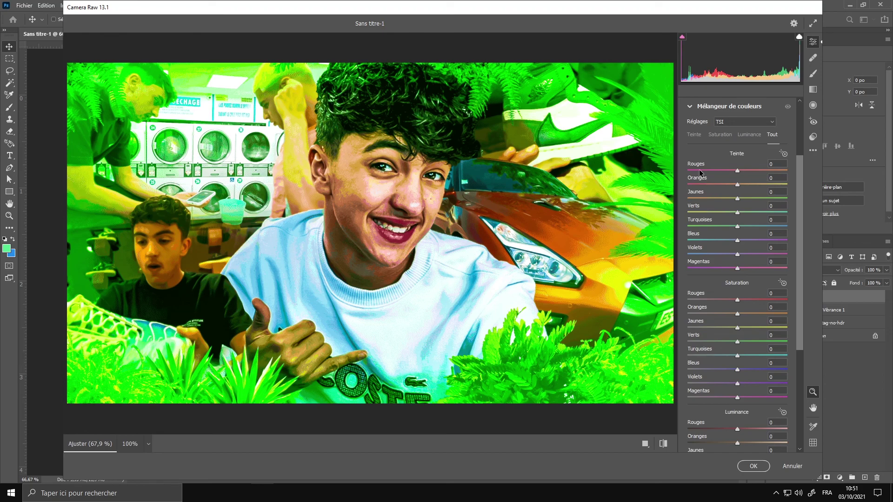
{"action": "scroll", "coordinate": [695, 176], "scroll_direction": "up", "scroll_amount": 2}
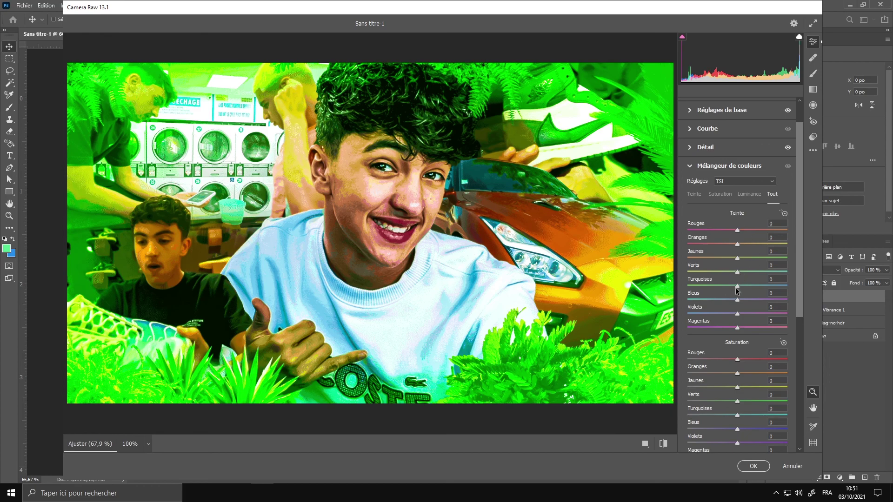
{"action": "mouse_move", "coordinate": [737, 287]}
{"action": "left_mouse_down"}
{"action": "mouse_move", "coordinate": [684, 287]}
{"action": "mouse_move", "coordinate": [769, 284]}
{"action": "mouse_move", "coordinate": [694, 283]}
{"action": "mouse_move", "coordinate": [764, 289]}
{"action": "mouse_move", "coordinate": [684, 296]}
{"action": "mouse_move", "coordinate": [762, 293]}
{"action": "mouse_move", "coordinate": [716, 291]}
{"action": "mouse_move", "coordinate": [749, 291]}
{"action": "mouse_move", "coordinate": [738, 294]}
{"action": "left_mouse_up"}
{"action": "scroll", "coordinate": [712, 294], "scroll_direction": "up", "scroll_amount": 2}
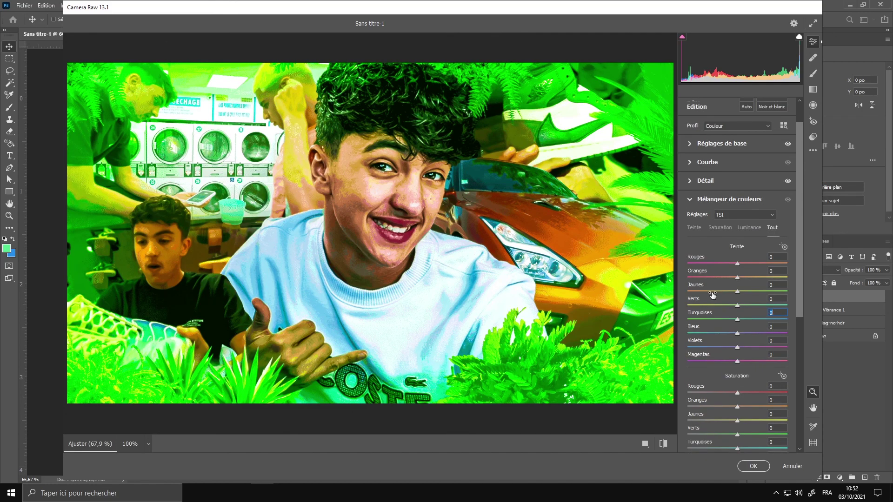
{"action": "left_click", "coordinate": [692, 203]}
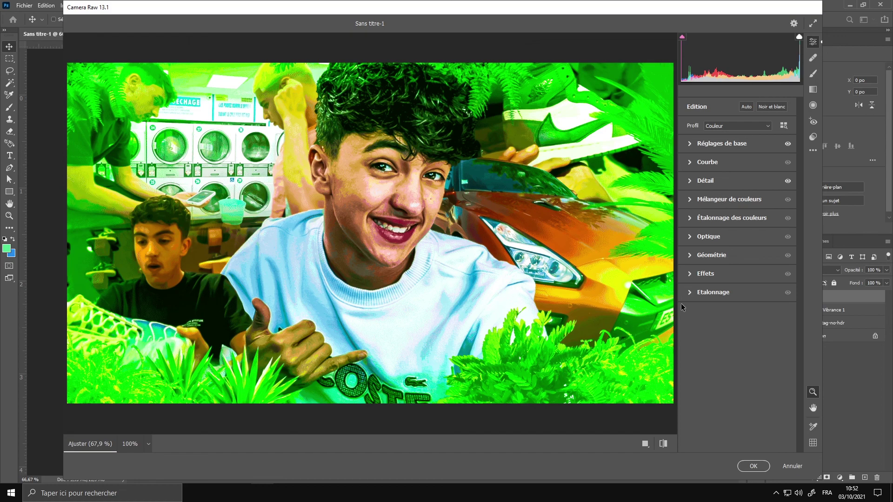
Look through the calibration, effects, geometry, optics and colour grading settings, and apply the Camera Raw filter.
{"action": "left_click", "coordinate": [690, 293]}
{"action": "left_click", "coordinate": [691, 274]}
{"action": "left_click", "coordinate": [691, 273]}
{"action": "left_click", "coordinate": [691, 274]}
{"action": "left_click", "coordinate": [691, 254]}
{"action": "left_click", "coordinate": [691, 255]}
{"action": "left_click", "coordinate": [691, 237]}
{"action": "left_click", "coordinate": [691, 219]}
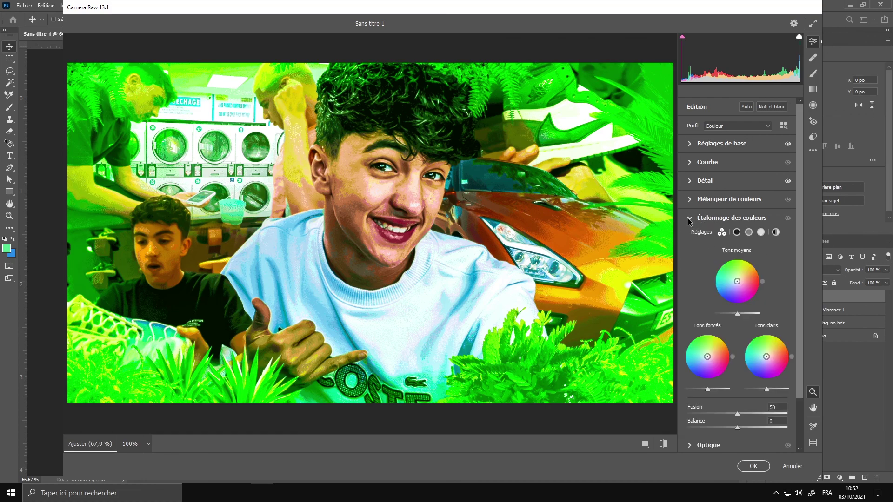
{"action": "left_click", "coordinate": [691, 218]}
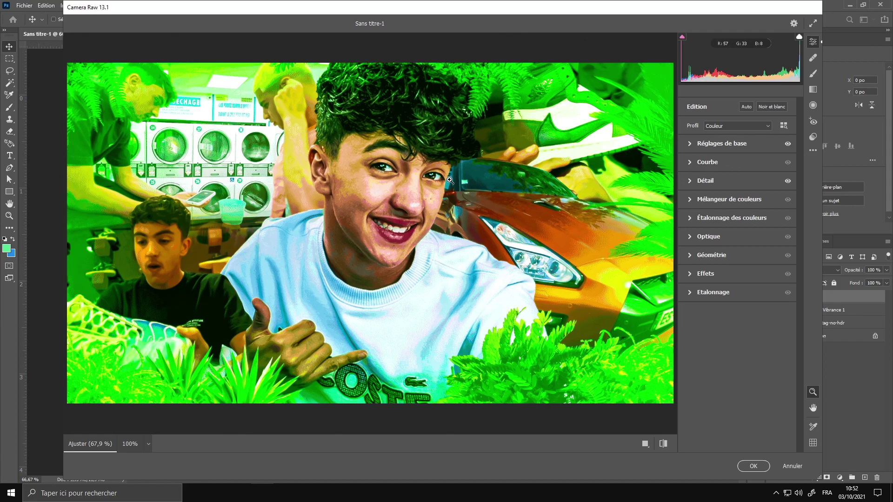
{"action": "left_click", "coordinate": [753, 465]}
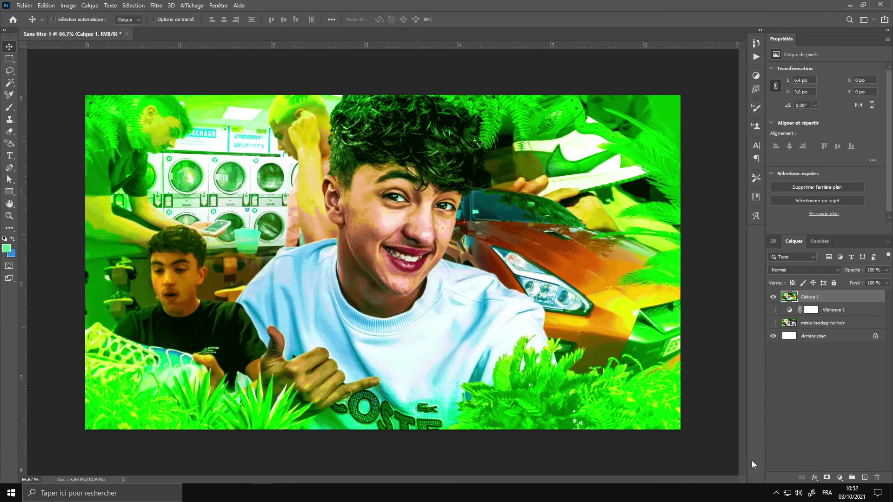
Show the original image layer and toggle the merged layer's visibility repeatedly to compare before and after the filter.
{"action": "left_click", "coordinate": [772, 323]}
{"action": "left_click", "coordinate": [772, 297]}
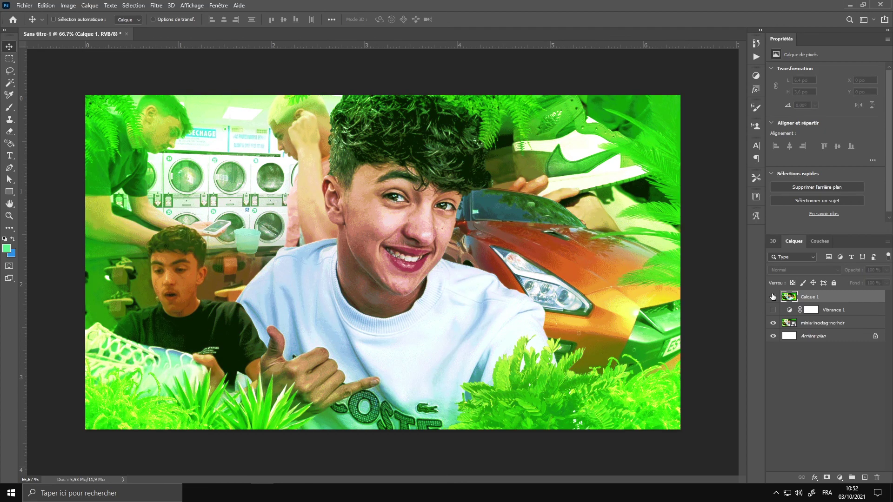
{"action": "left_click", "coordinate": [773, 297]}
{"action": "left_click", "coordinate": [773, 297]}
{"action": "left_click", "coordinate": [772, 297]}
{"action": "left_click", "coordinate": [773, 296]}
{"action": "left_click", "coordinate": [773, 297]}
{"action": "left_click", "coordinate": [773, 297]}
{"action": "left_click", "coordinate": [772, 297]}
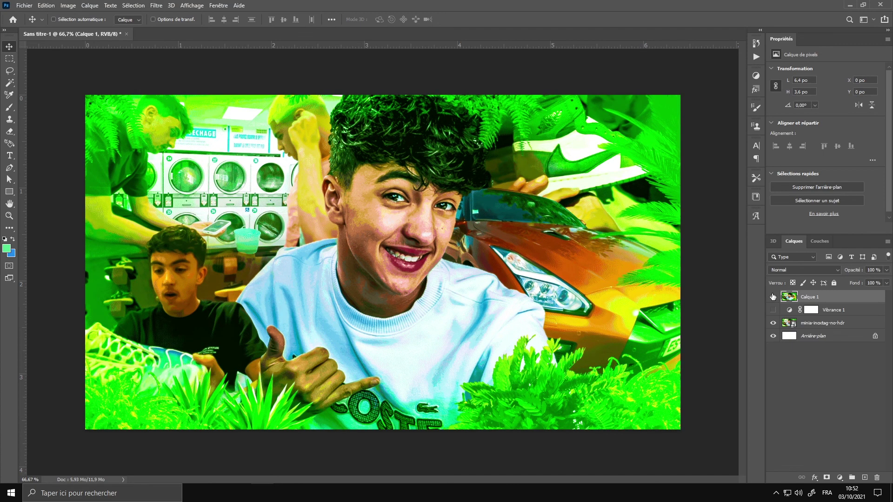
{"action": "left_click", "coordinate": [772, 297]}
{"action": "left_click", "coordinate": [772, 296]}
{"action": "left_click", "coordinate": [773, 297]}
{"action": "left_click", "coordinate": [773, 297]}
{"action": "left_click", "coordinate": [772, 297]}
{"action": "left_click", "coordinate": [773, 297]}
{"action": "left_click", "coordinate": [773, 297]}
{"action": "left_click", "coordinate": [772, 297]}
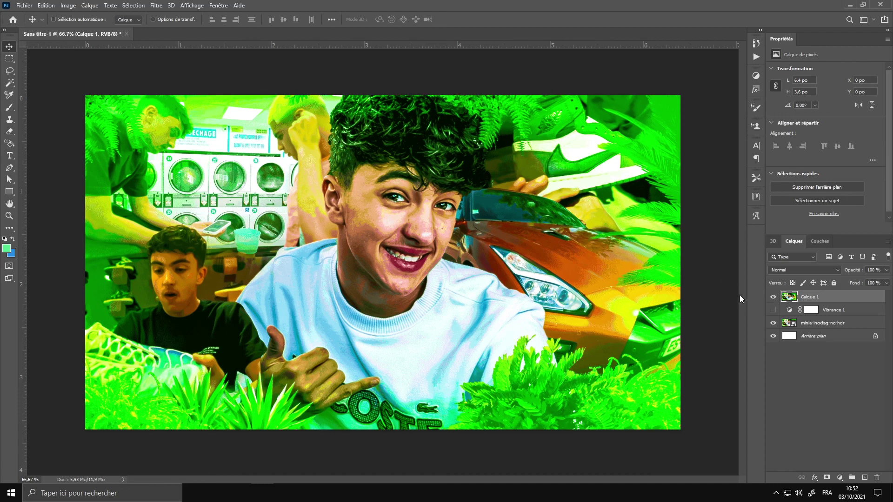